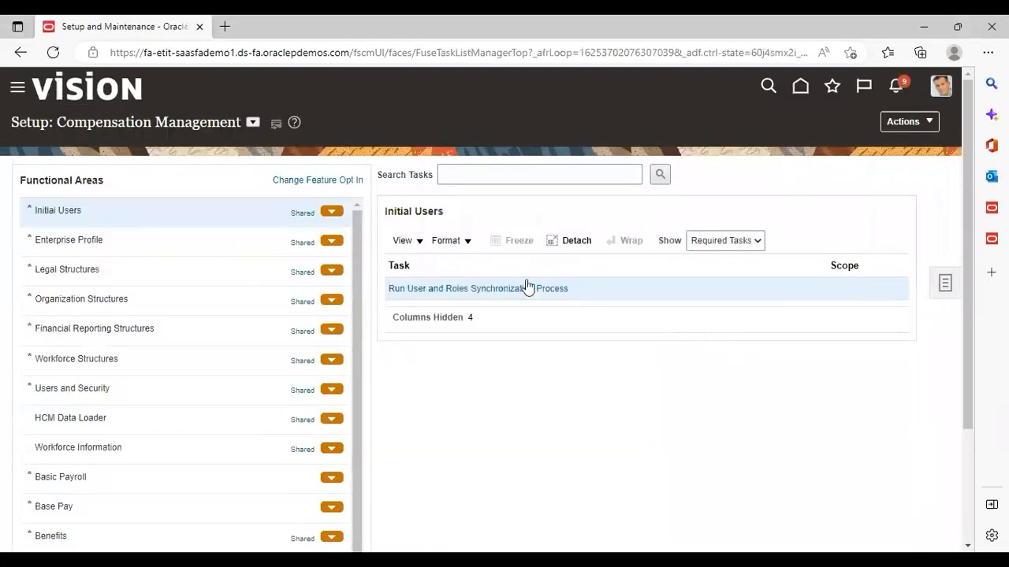
Switch the setup offering to Fusion Accounting Hub and open the Configure Accounting Rules task under Accounting Transformation.
left_click(251, 123)
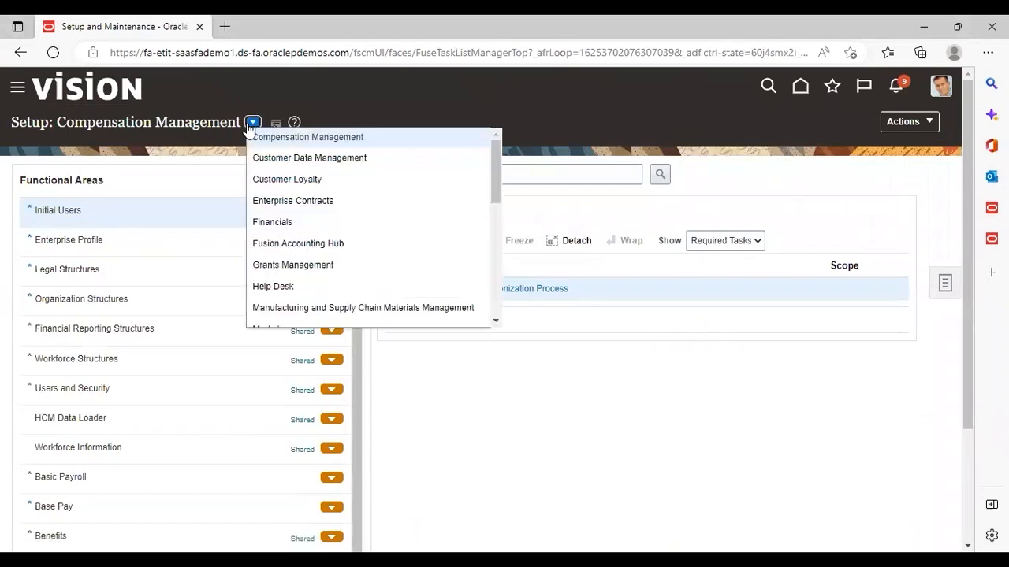
left_click(264, 241)
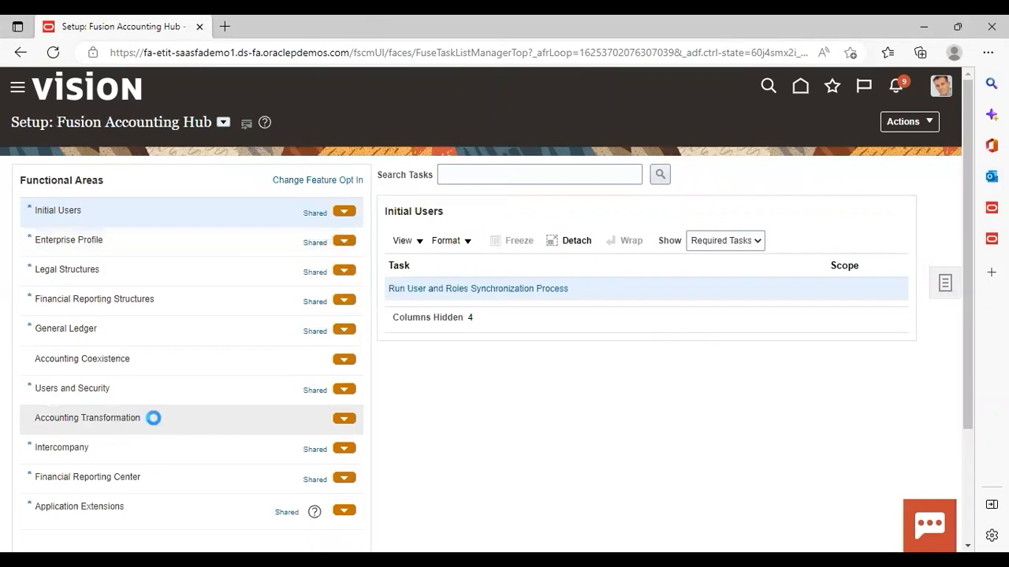
left_click(154, 419)
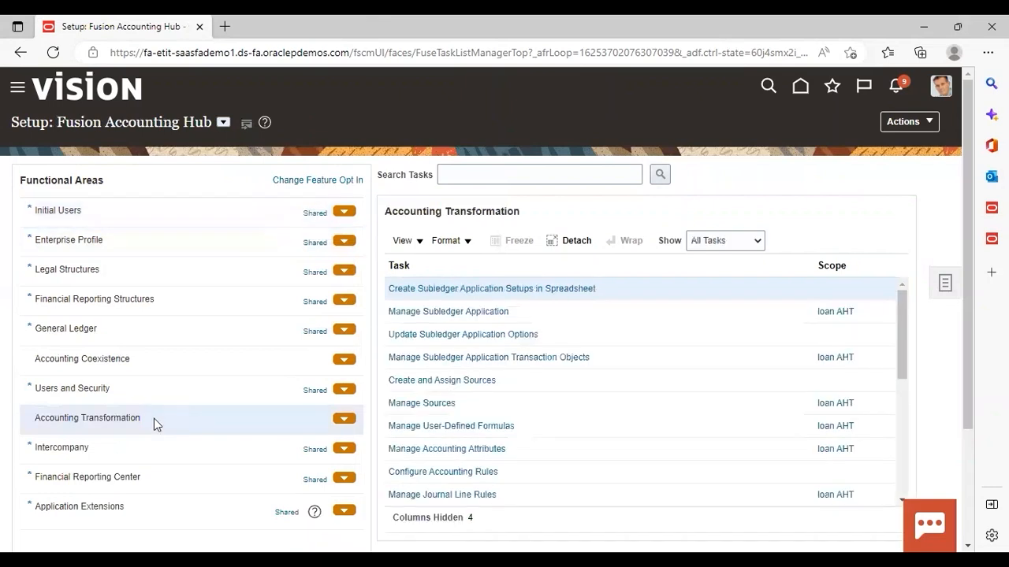
left_click(434, 472)
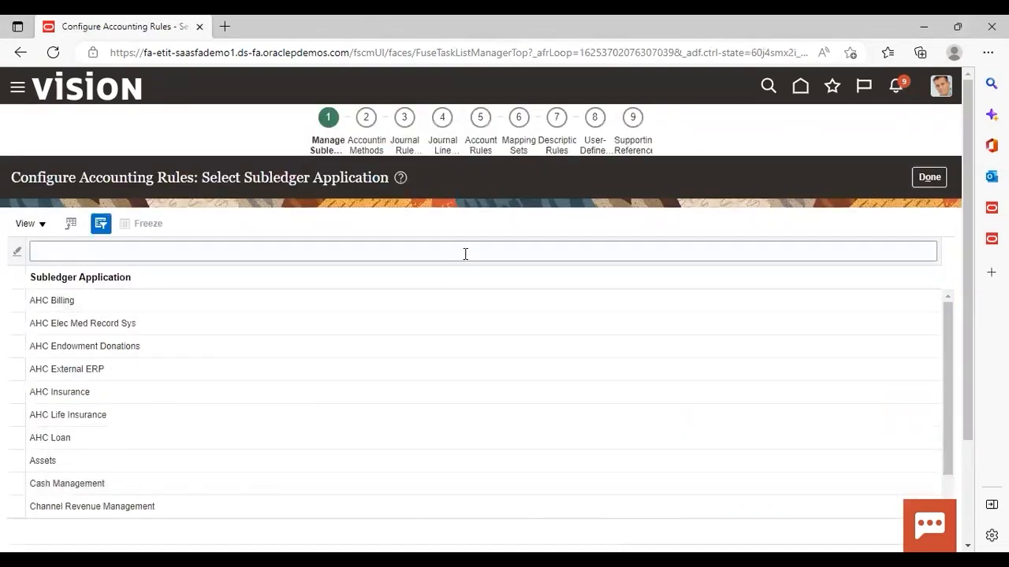
Filter subledger applications by "loan", select loan AHT, and go to its Account Rules step.
left_click(465, 254)
type("loan")
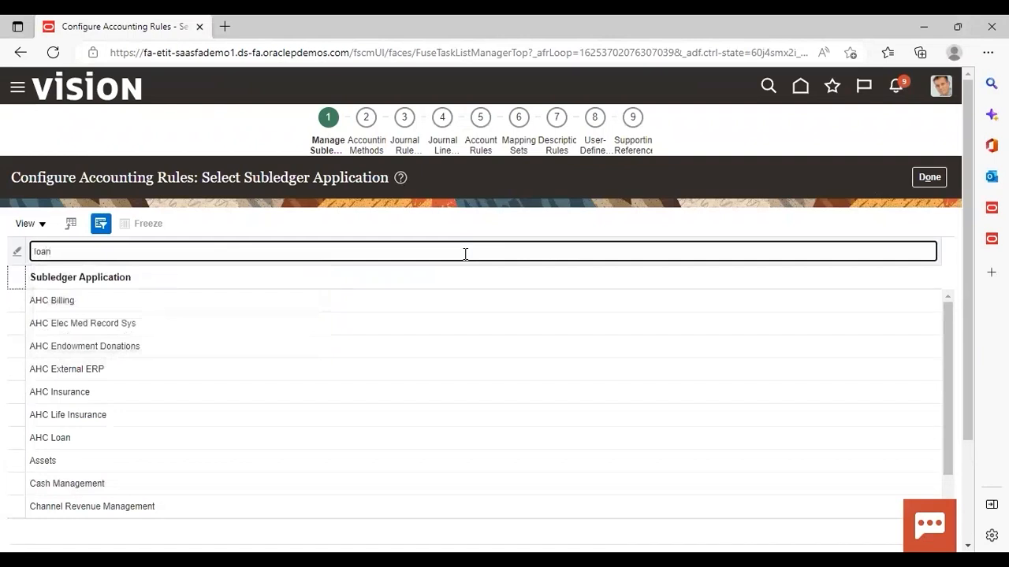
key("Return")
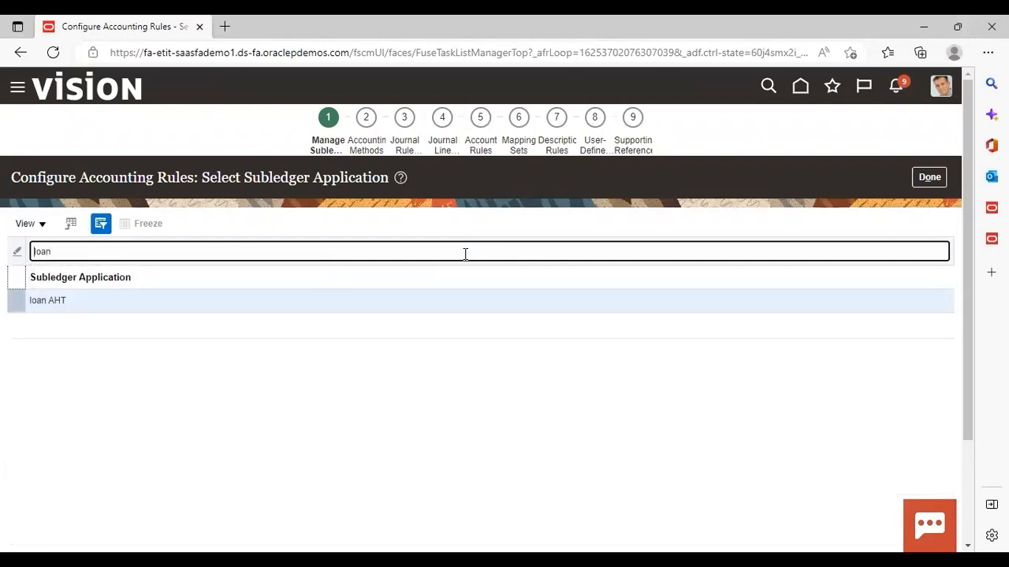
left_click(153, 303)
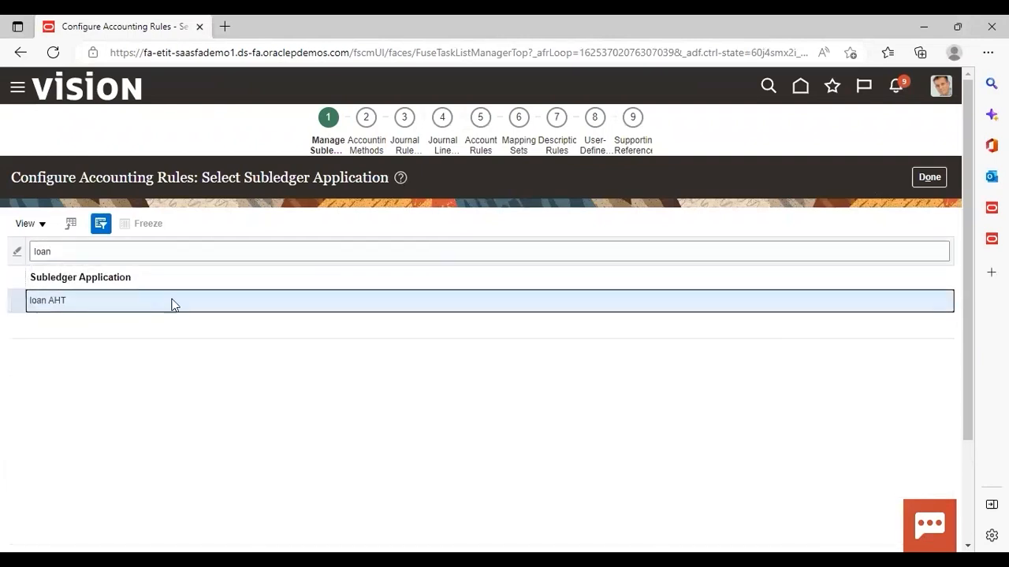
left_click(484, 142)
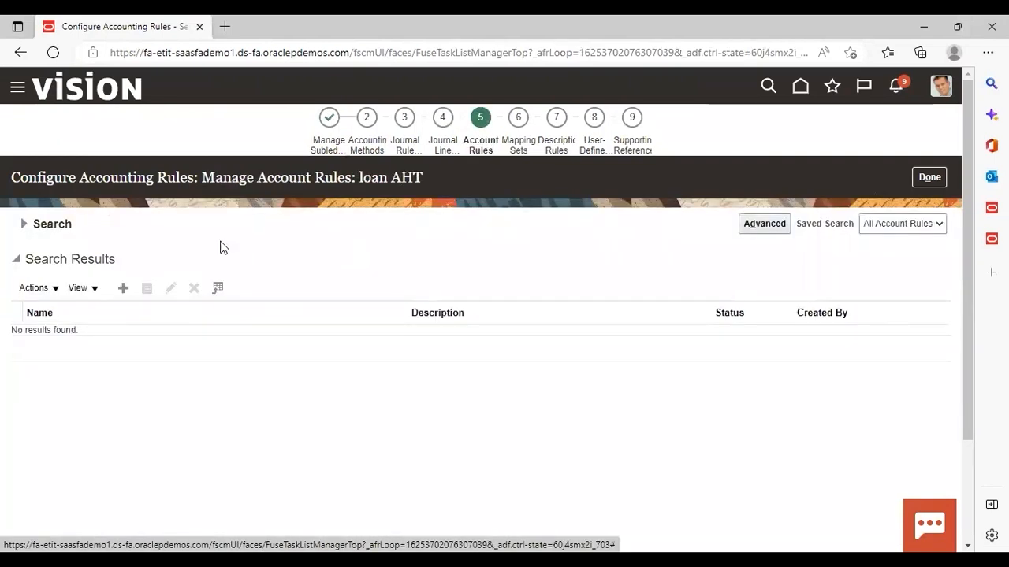
Create a new account rule named Cash Account rule.
left_click(123, 289)
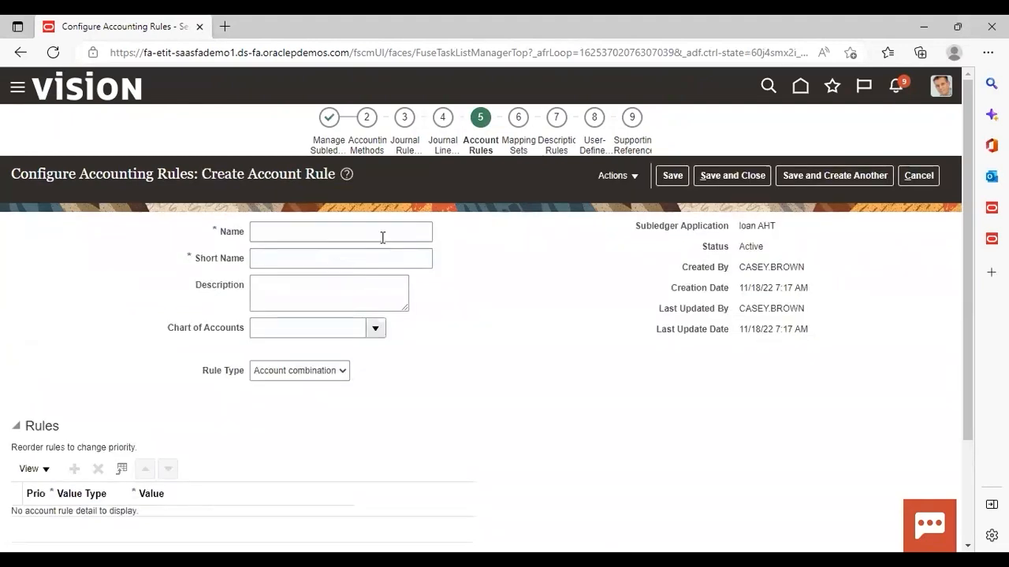
left_click(387, 236)
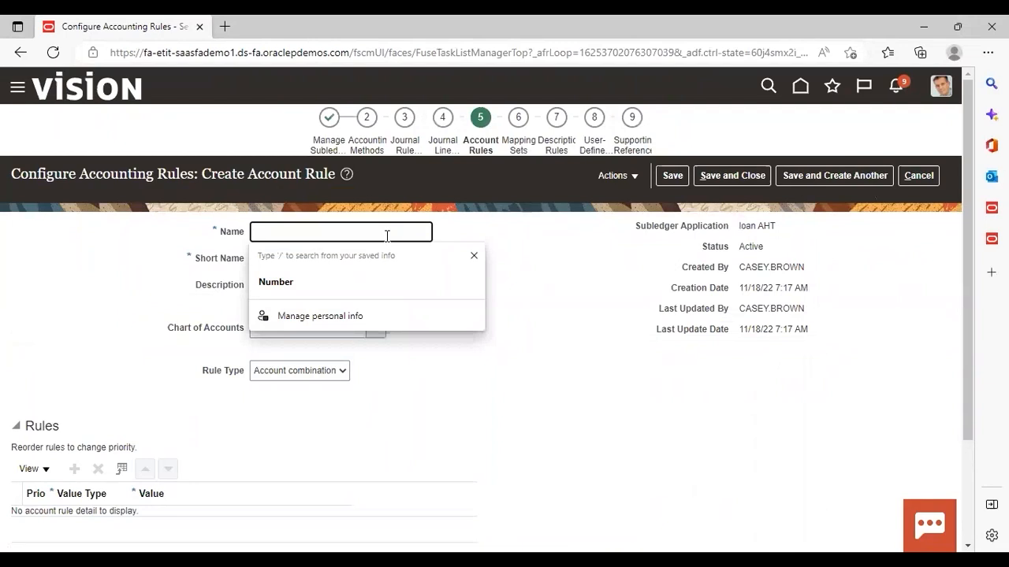
type("Cash Account ")
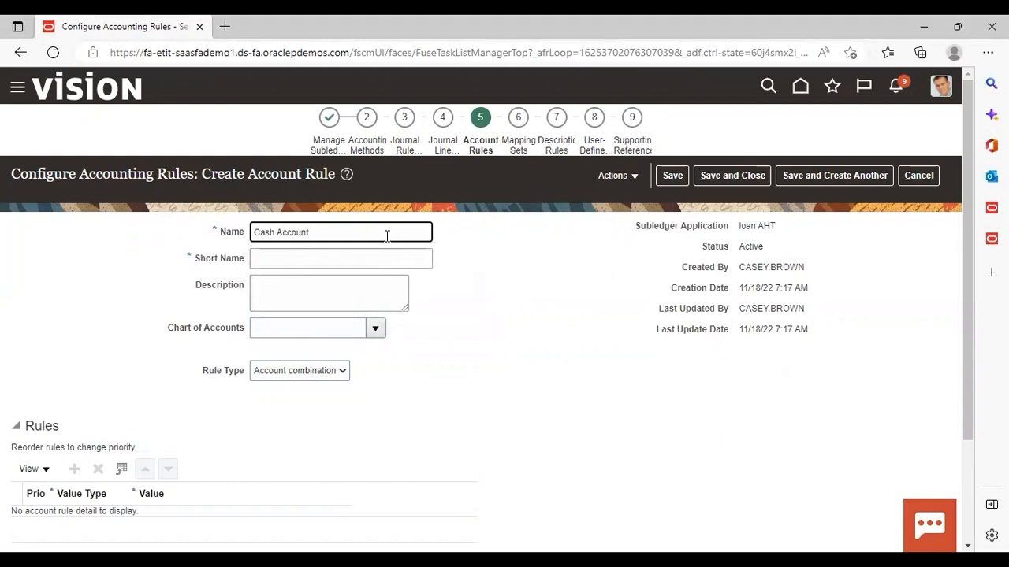
type("rule")
Enter CASH_ACCOUNT_RULE as the account rule's short name.
left_click(359, 256)
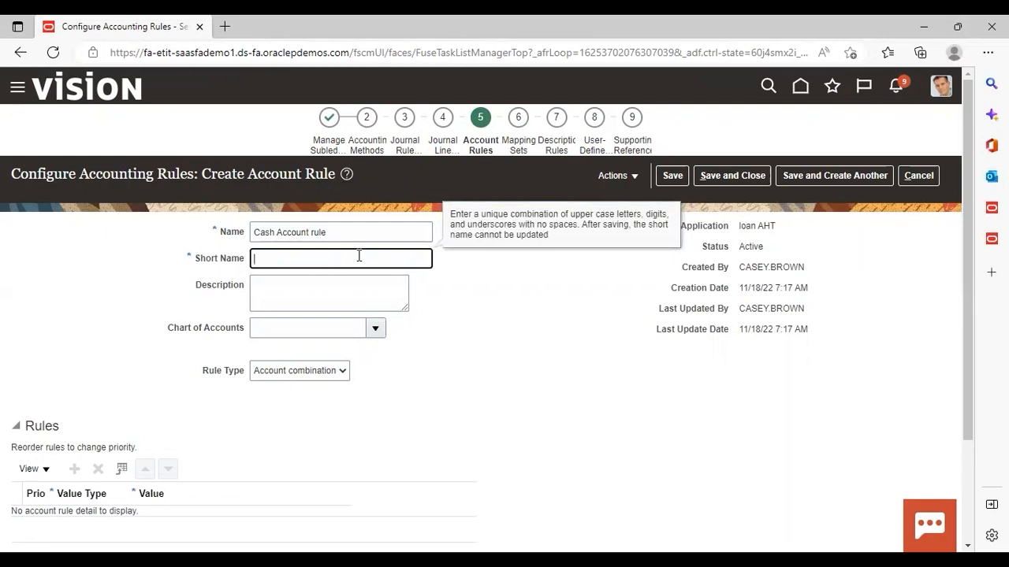
type("CASH_ACCOUNT_RULE")
left_click(359, 296)
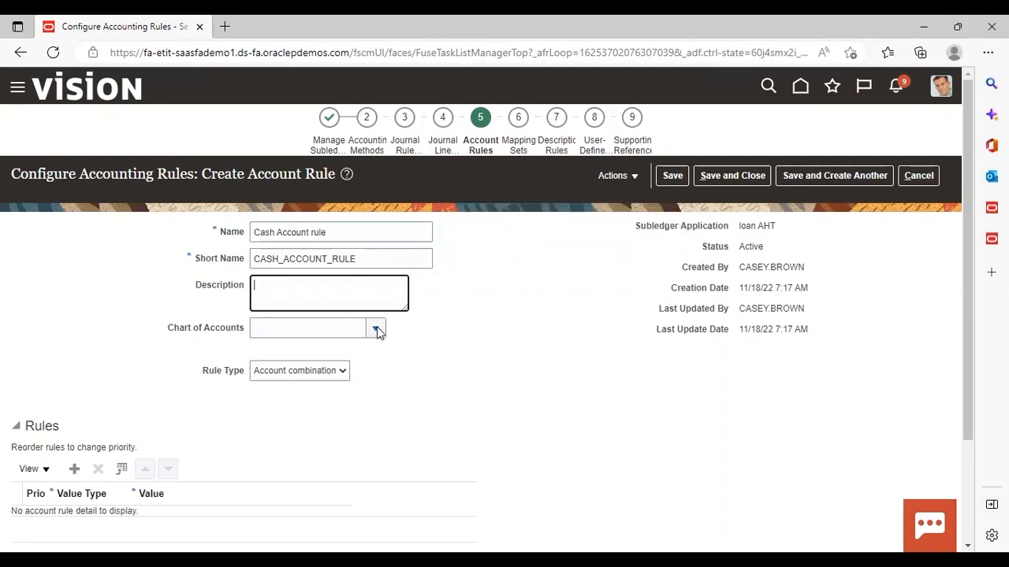
Set the chart of accounts to US Chart of Accounts.
left_click(376, 329)
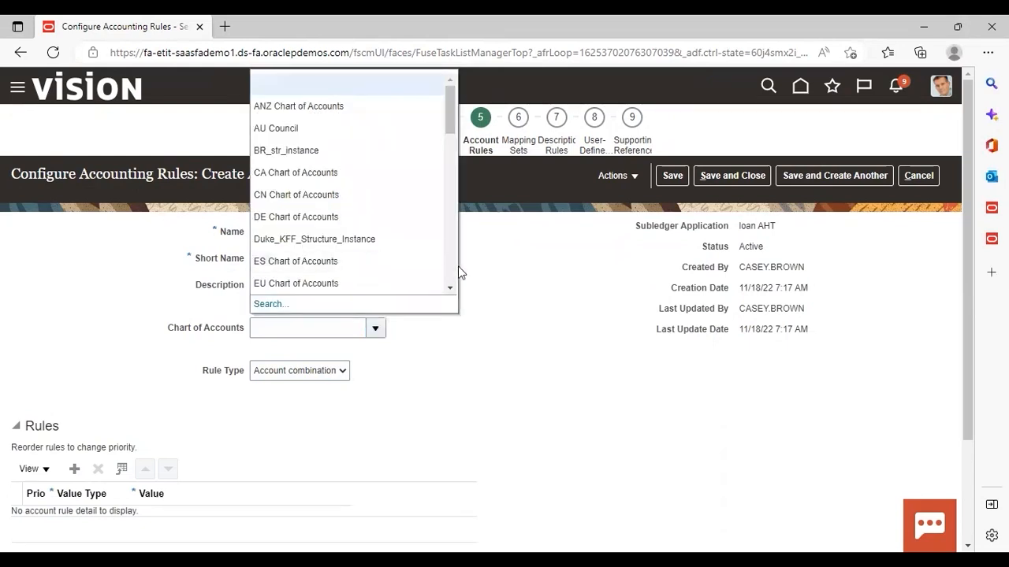
scroll(453, 272, "down", 5)
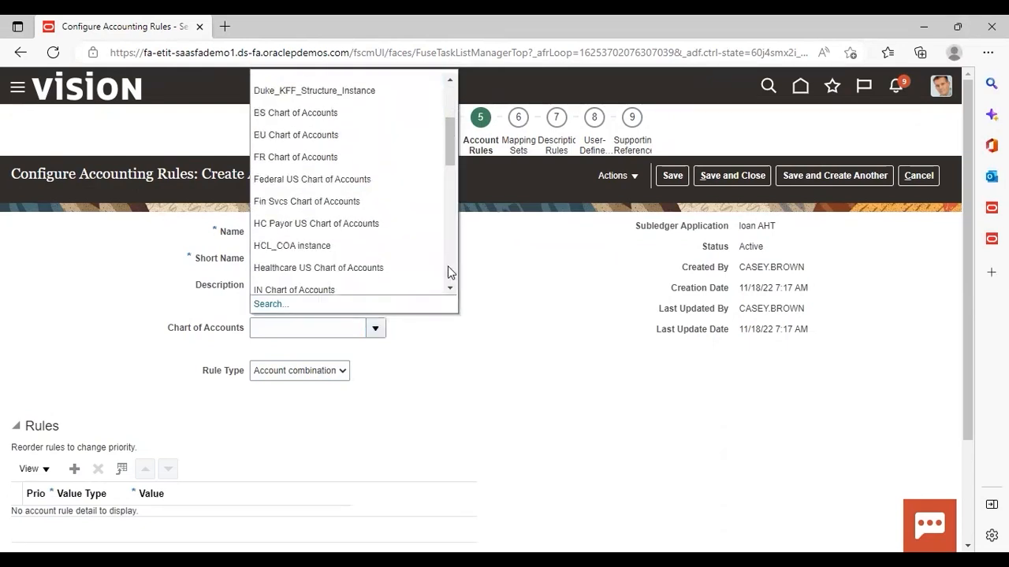
scroll(451, 272, "down", 2)
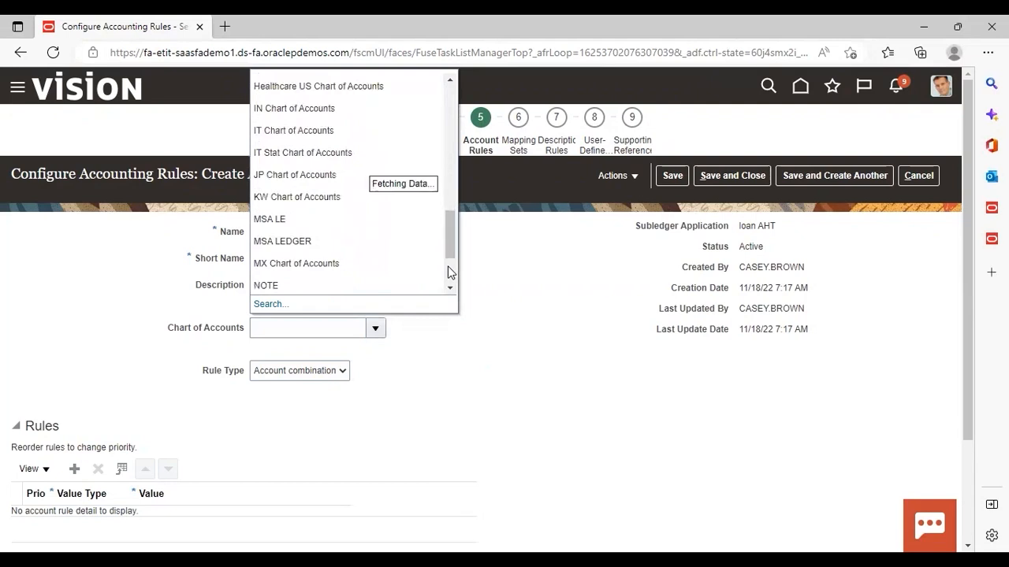
scroll(451, 272, "down", 2)
scroll(449, 276, "down", 3)
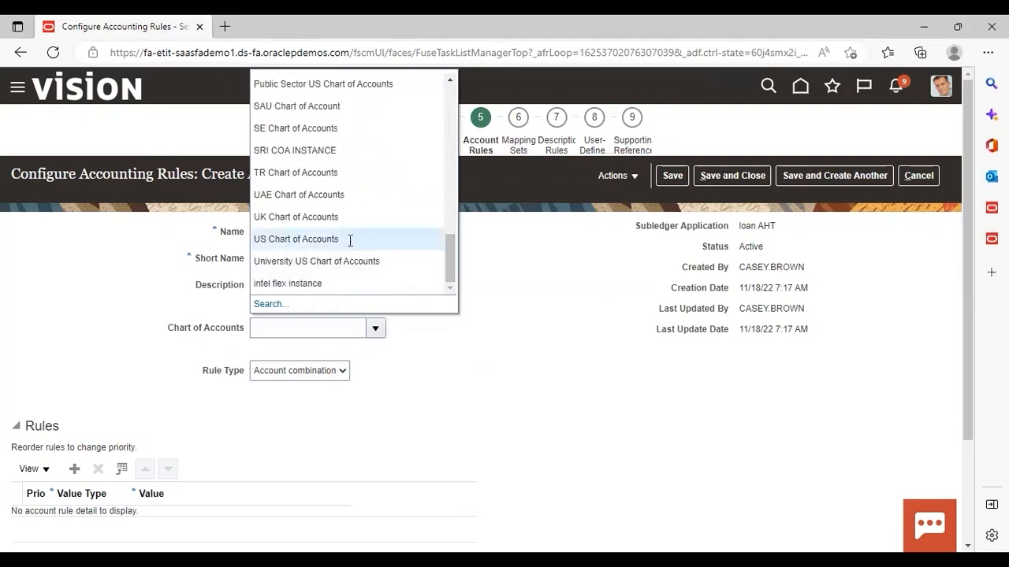
left_click(350, 241)
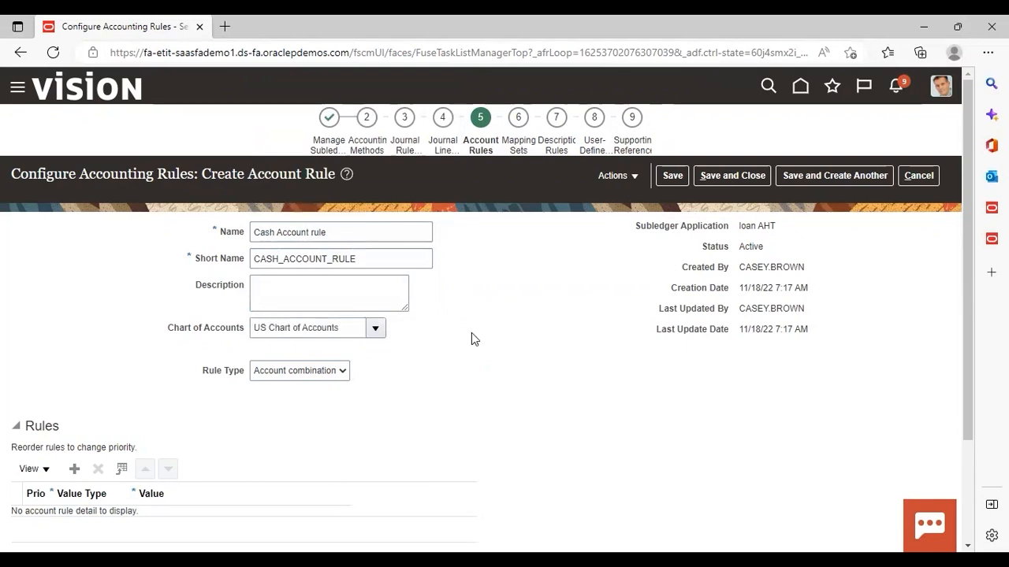
Set the rule type to Segment and choose the Account segment.
left_click(341, 372)
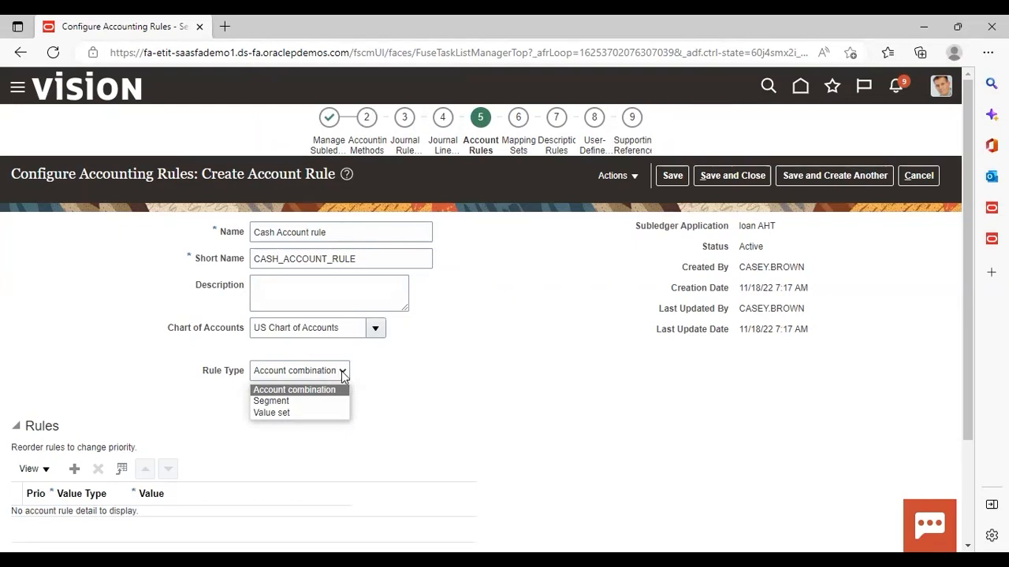
left_click(299, 402)
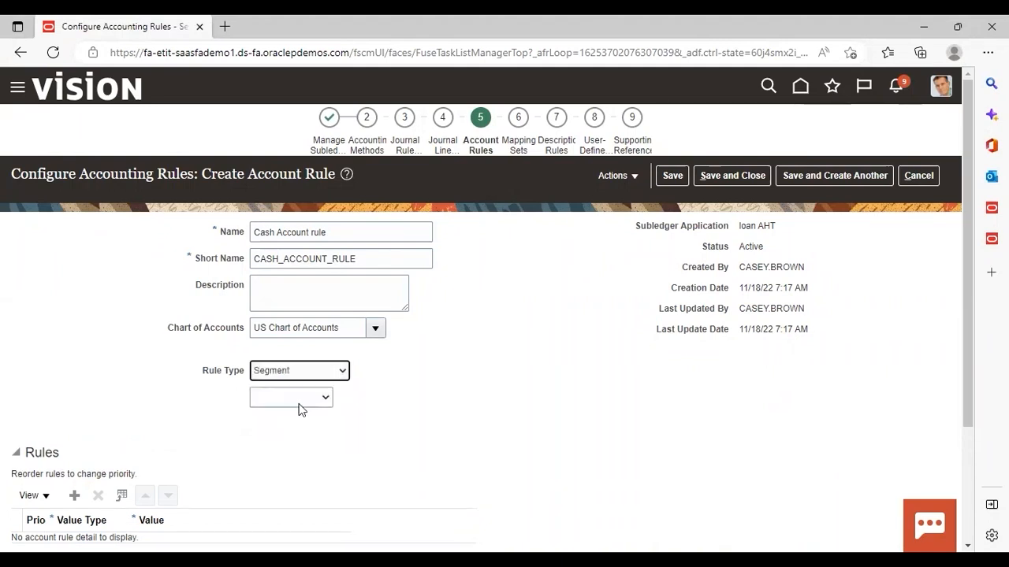
left_click(321, 400)
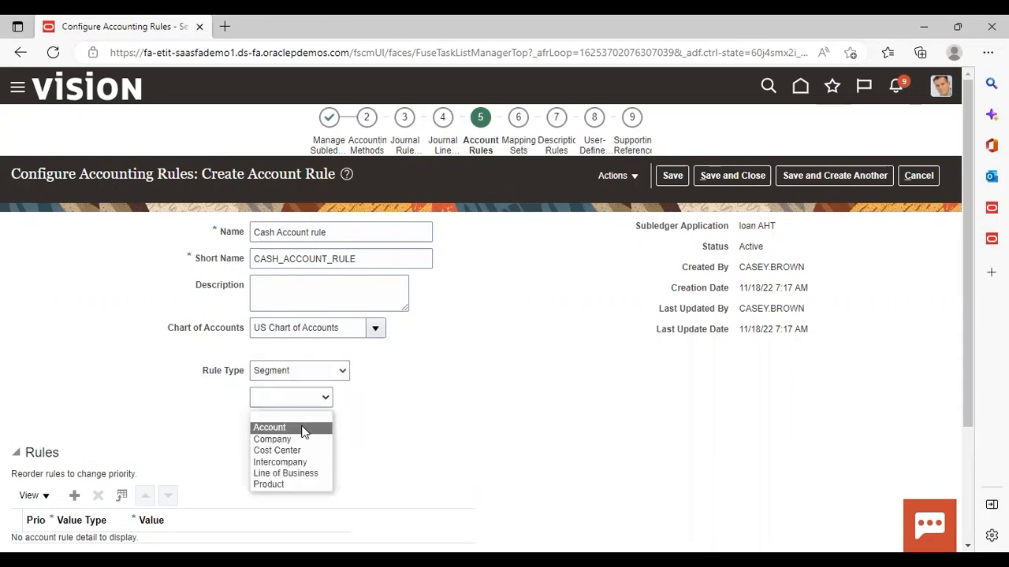
left_click(303, 430)
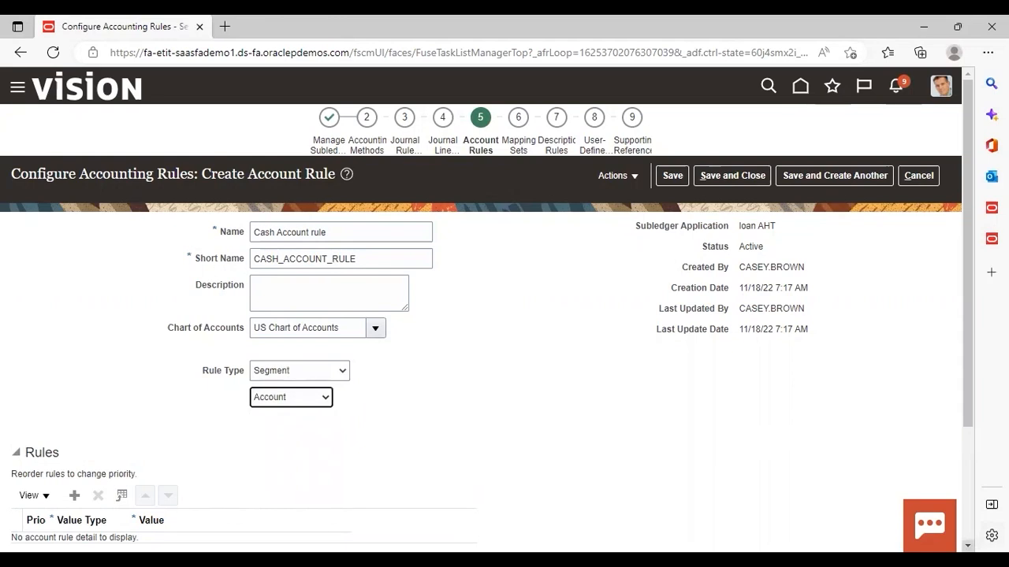
Add a rule row with value type Constant and value 11200 (Cash).
scroll(481, 316, "down", 2)
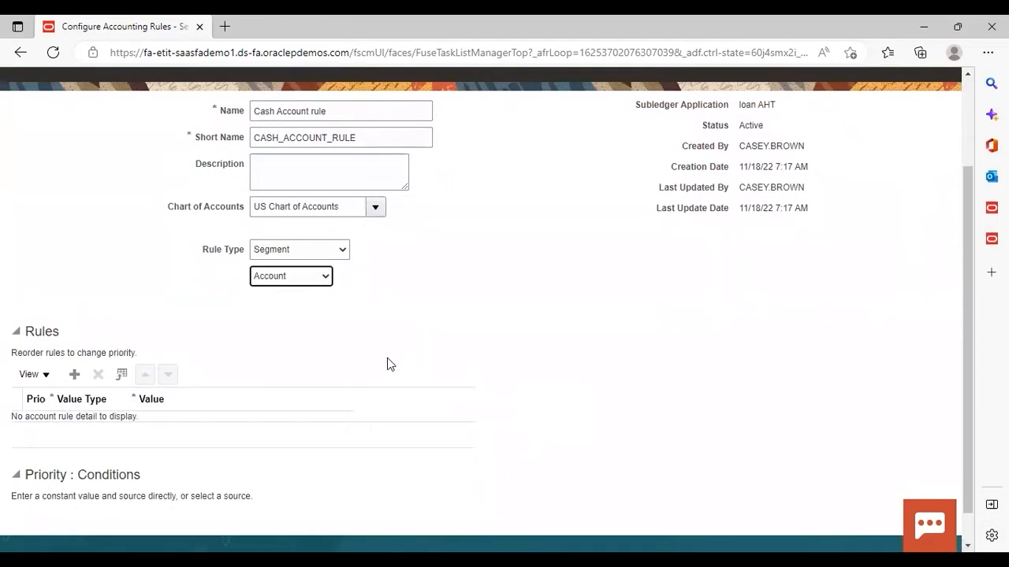
left_click(76, 375)
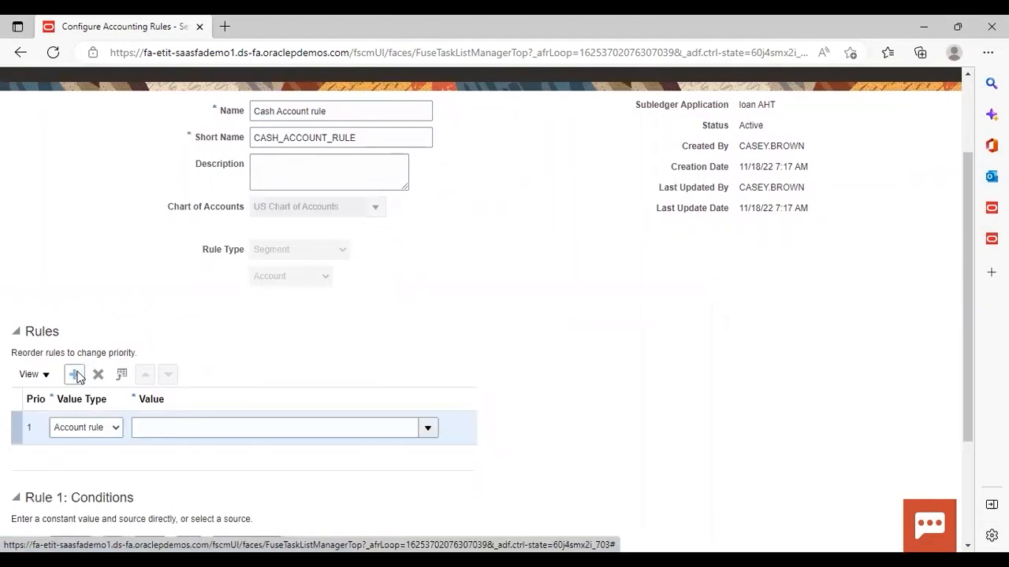
left_click(115, 429)
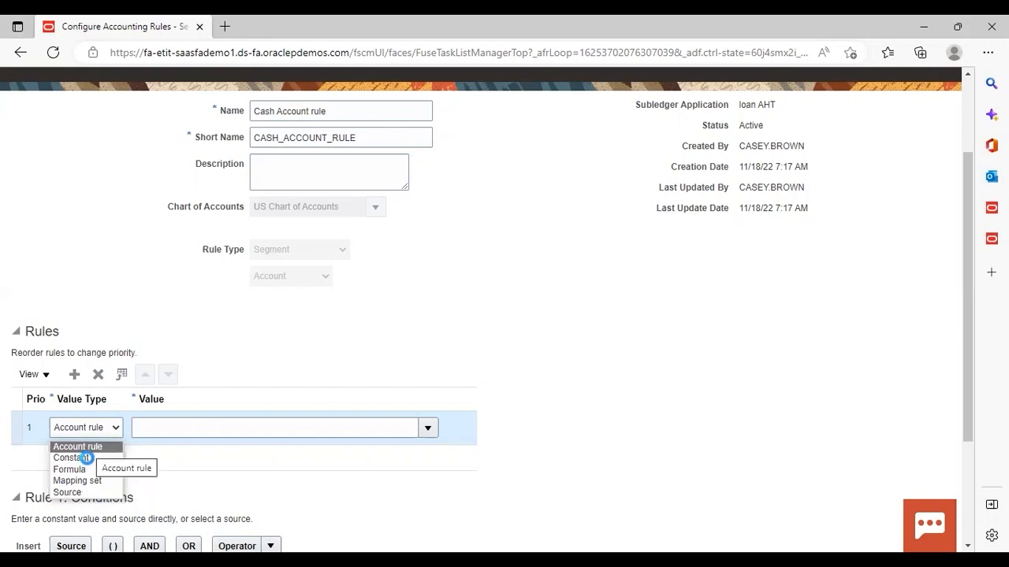
left_click(86, 457)
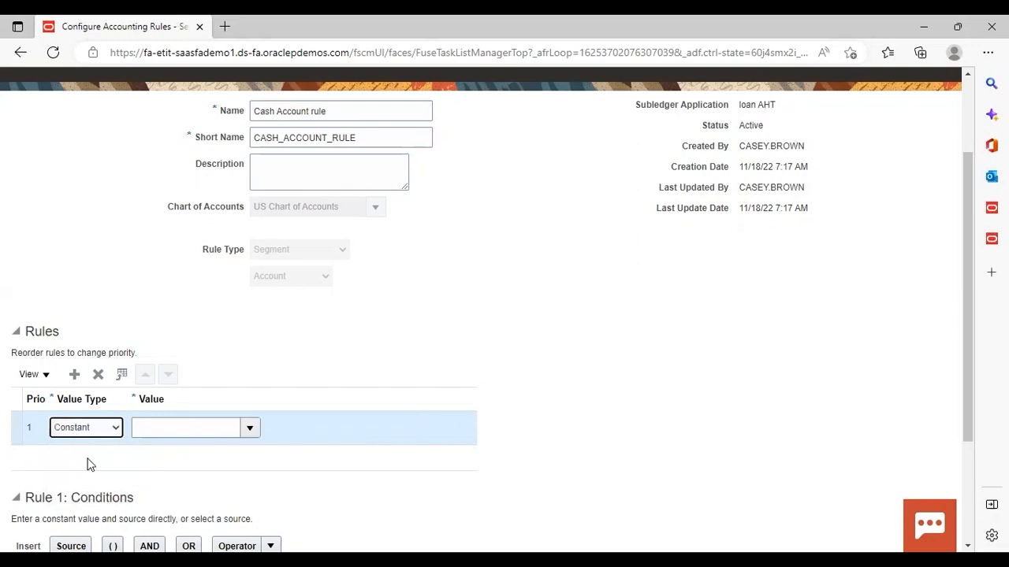
left_click(254, 433)
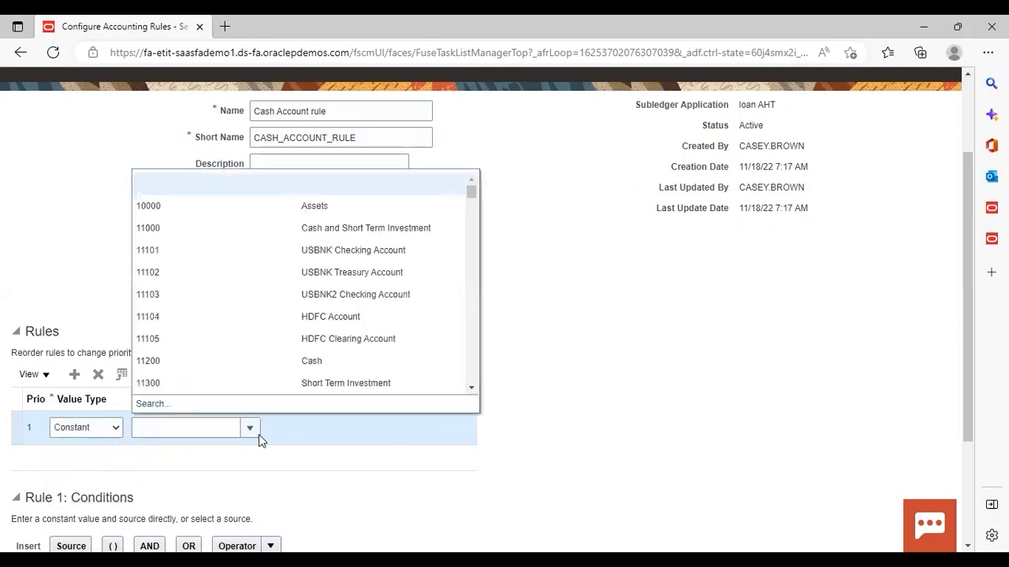
left_click(331, 364)
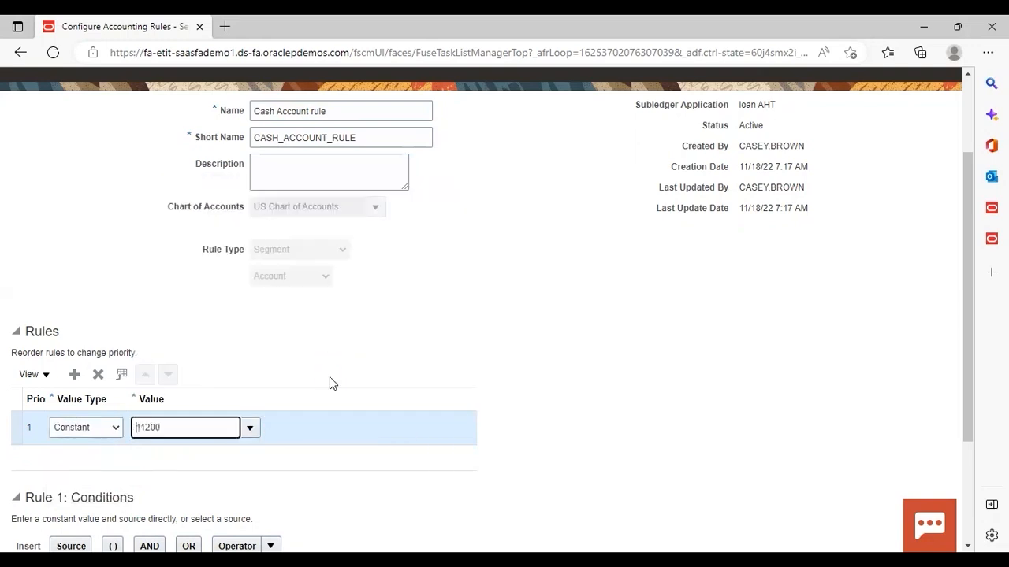
left_click(326, 459)
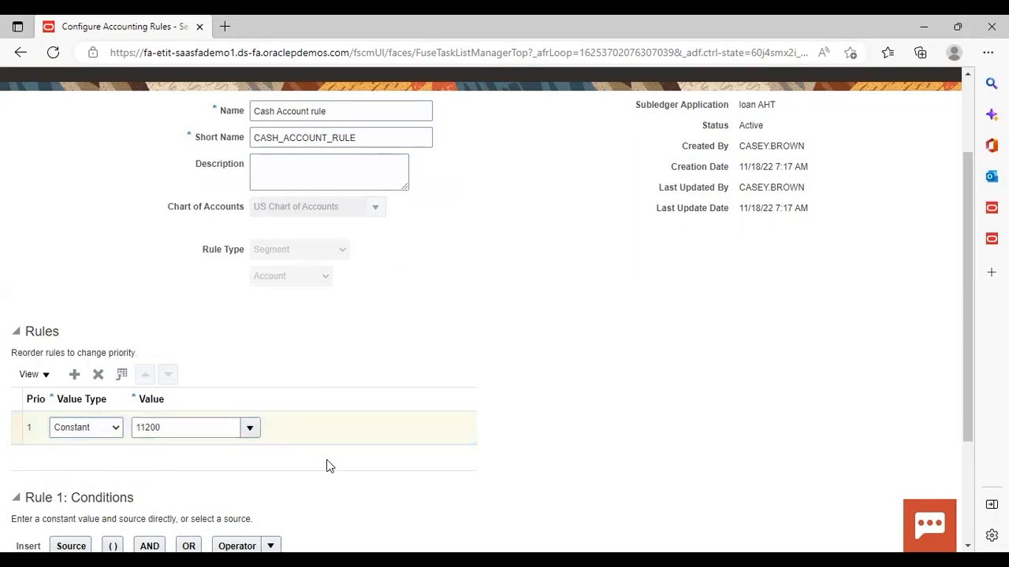
Clear Rule 1's condition text and insert a pair of parentheses, placing the cursor inside.
scroll(326, 461, "down", 2)
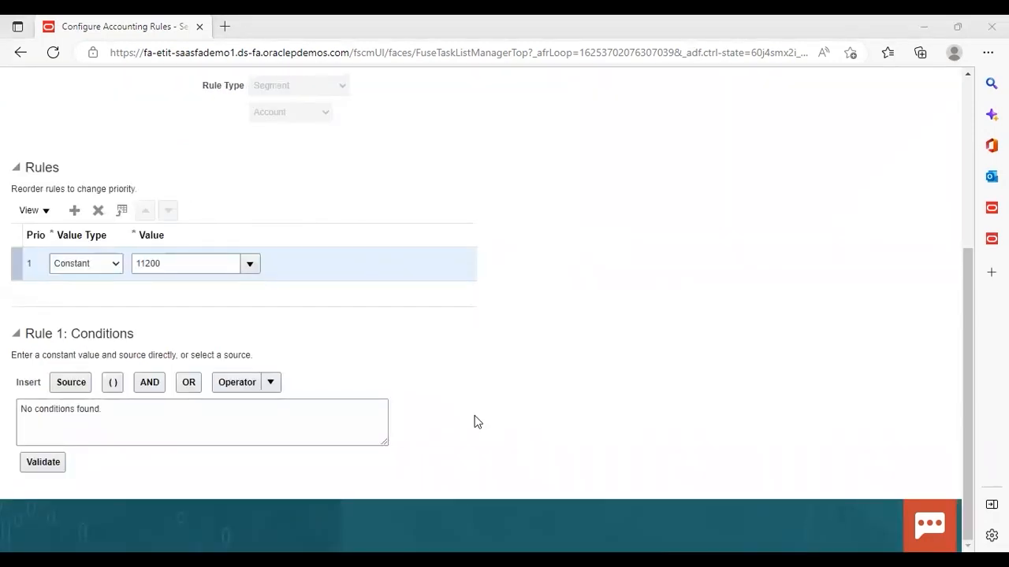
left_click(220, 414)
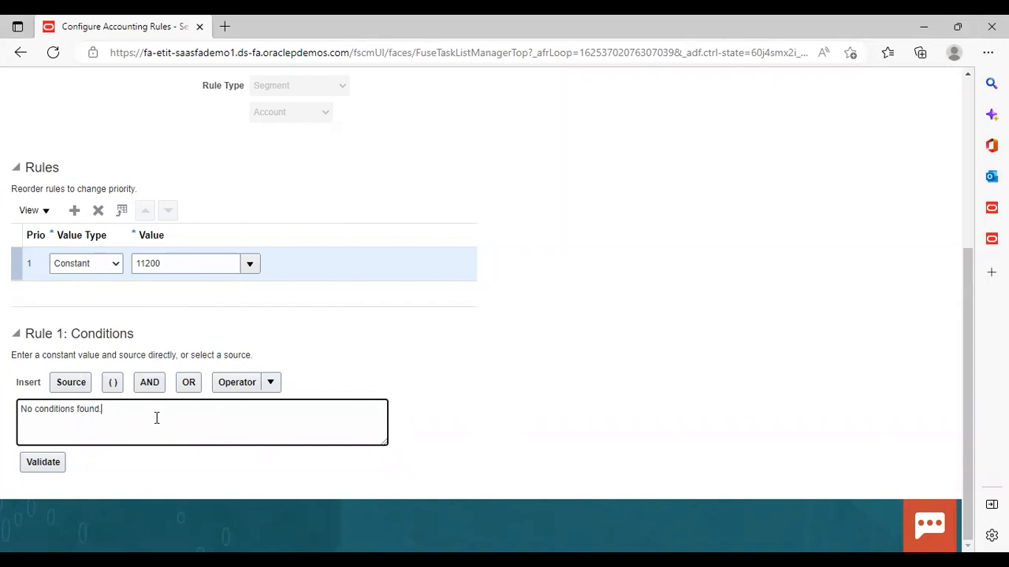
key("BackSpace")
key("BackSpace")
key("BackSpace")
key("BackSpace")
key("BackSpace")
key("BackSpace")
key("BackSpace")
key("BackSpace")
key("BackSpace")
key("BackSpace")
key("BackSpace")
key("BackSpace")
key("BackSpace")
key("BackSpace")
key("BackSpace")
key("BackSpace")
key("BackSpace")
key("BackSpace")
key("BackSpace")
key("BackSpace")
left_click(116, 386)
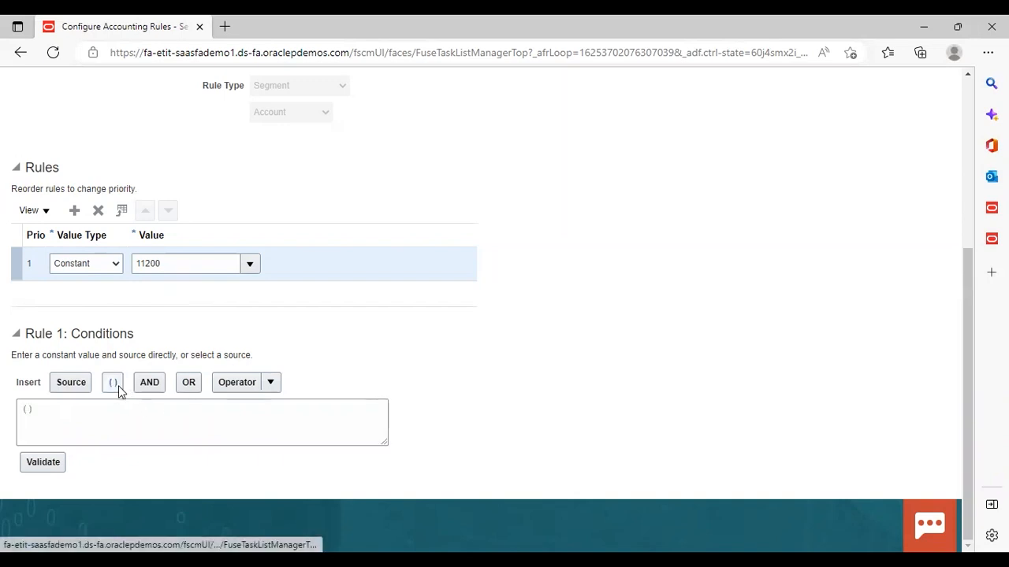
left_click(27, 410)
Insert the loan AHT subledger source Loan Amount into Rule 1's condition between the parentheses.
left_click(69, 384)
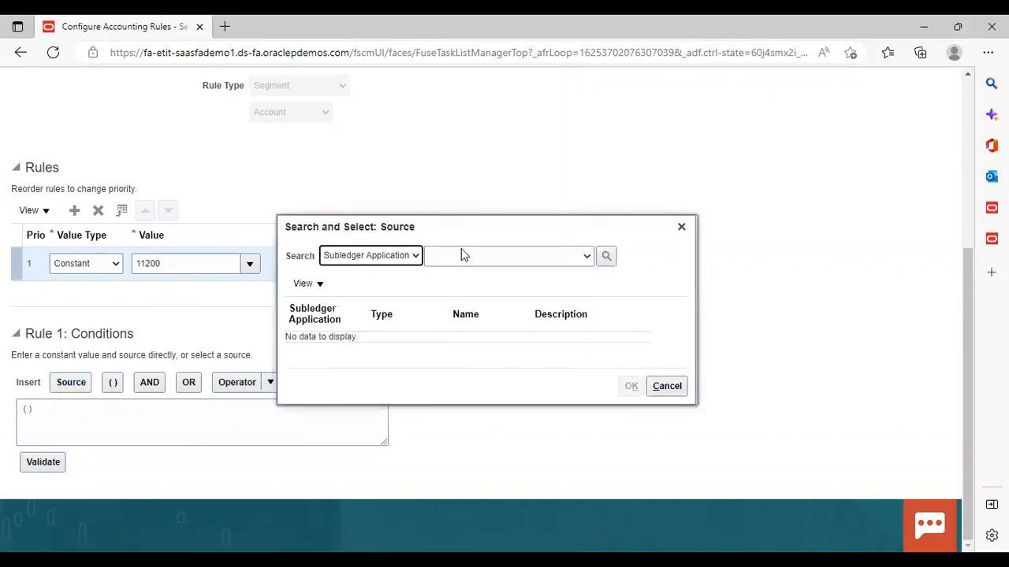
left_click(585, 257)
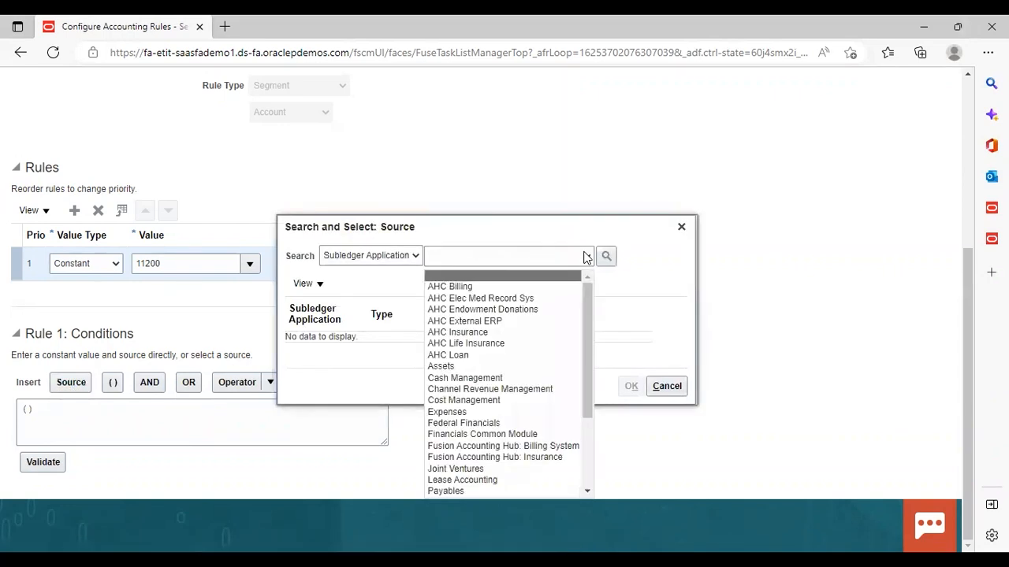
scroll(590, 466, "down", 3)
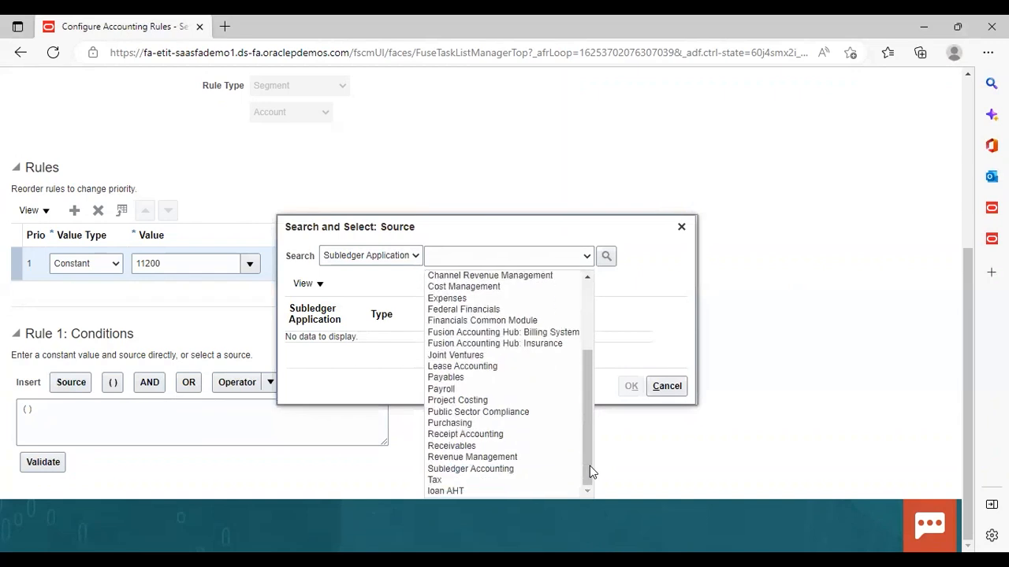
left_click(514, 492)
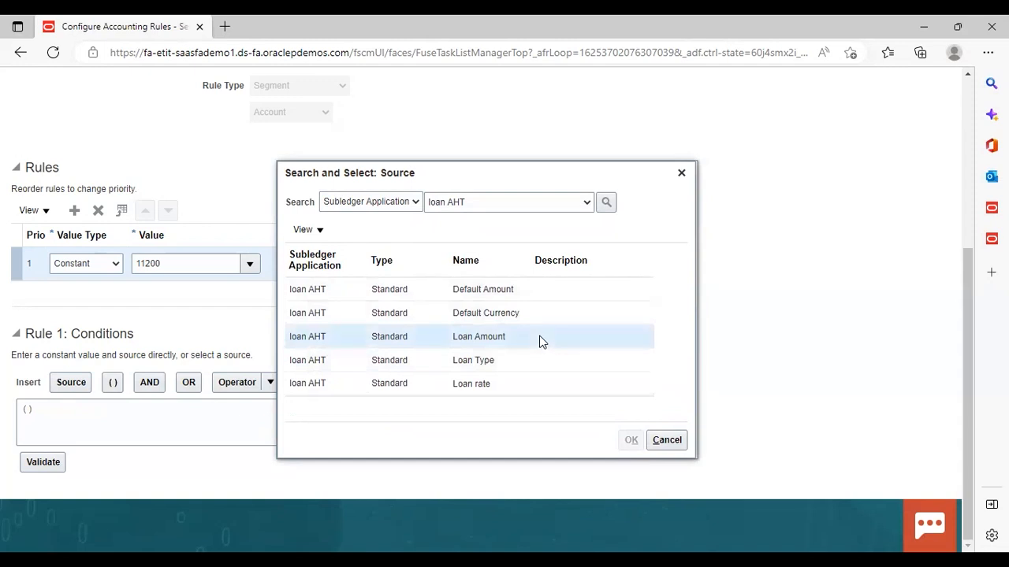
left_click(346, 344)
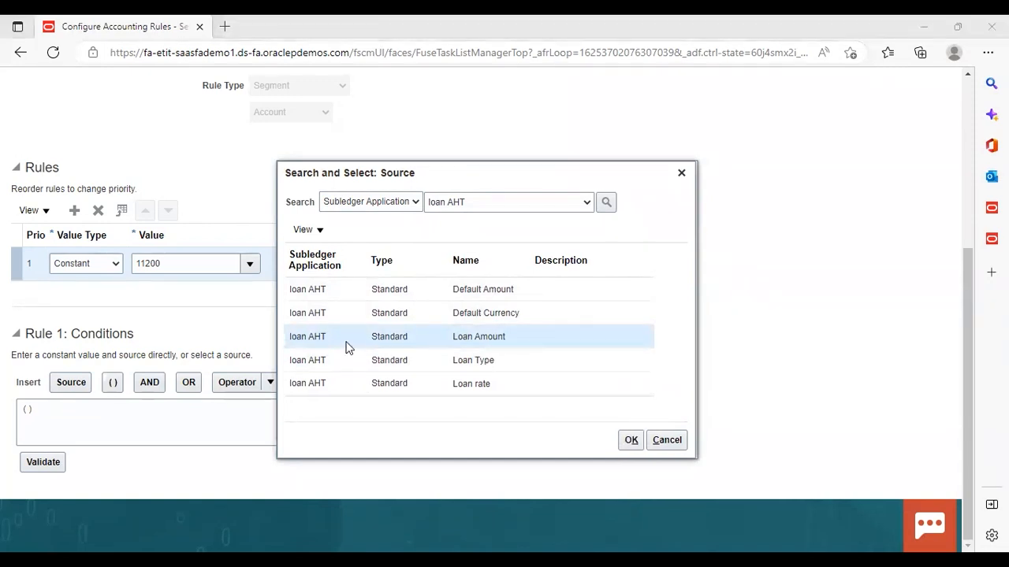
left_click(630, 441)
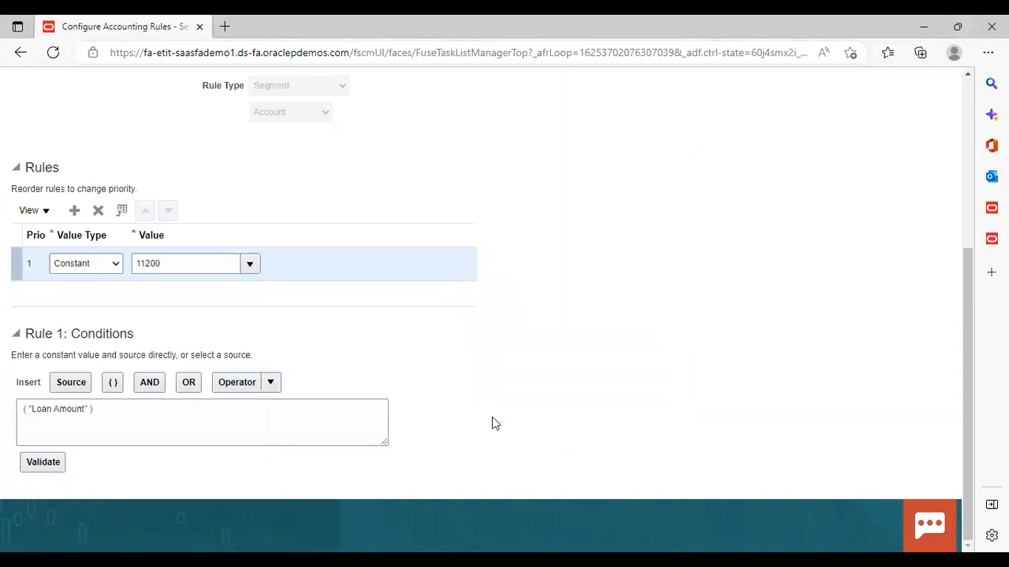
Complete the condition as "Loan Amount" >= 5000 and remove the extra space after the opening parenthesis.
left_click(89, 409)
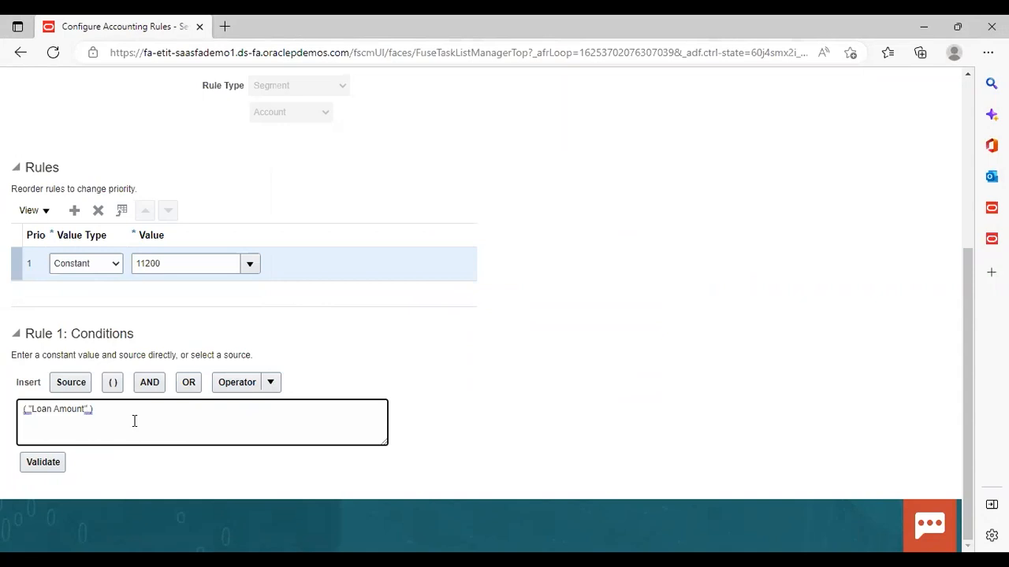
left_click(271, 383)
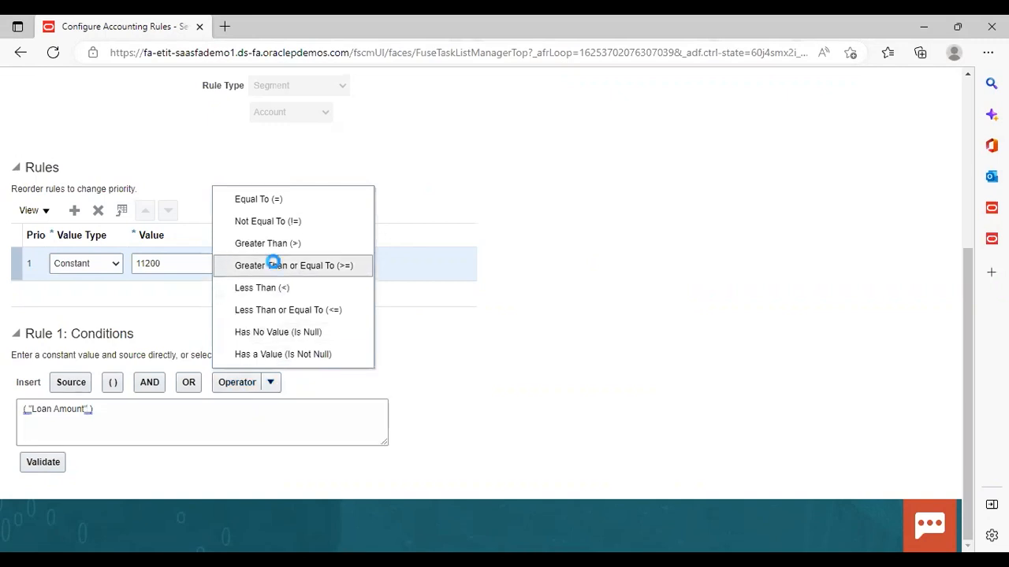
left_click(275, 266)
type("500")
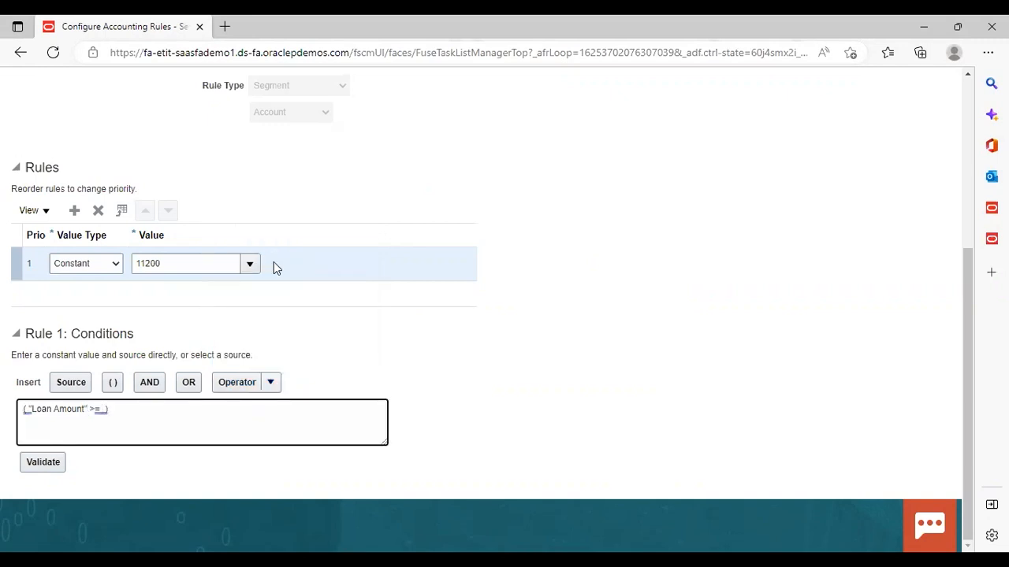
type("0")
left_click(124, 408)
key("BackSpace")
left_click(28, 408)
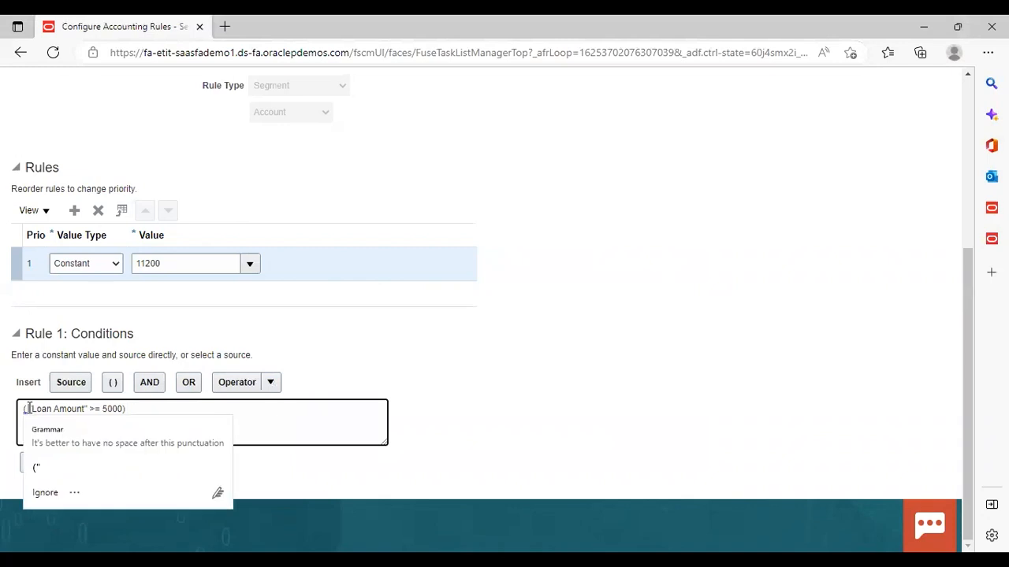
key("Delete")
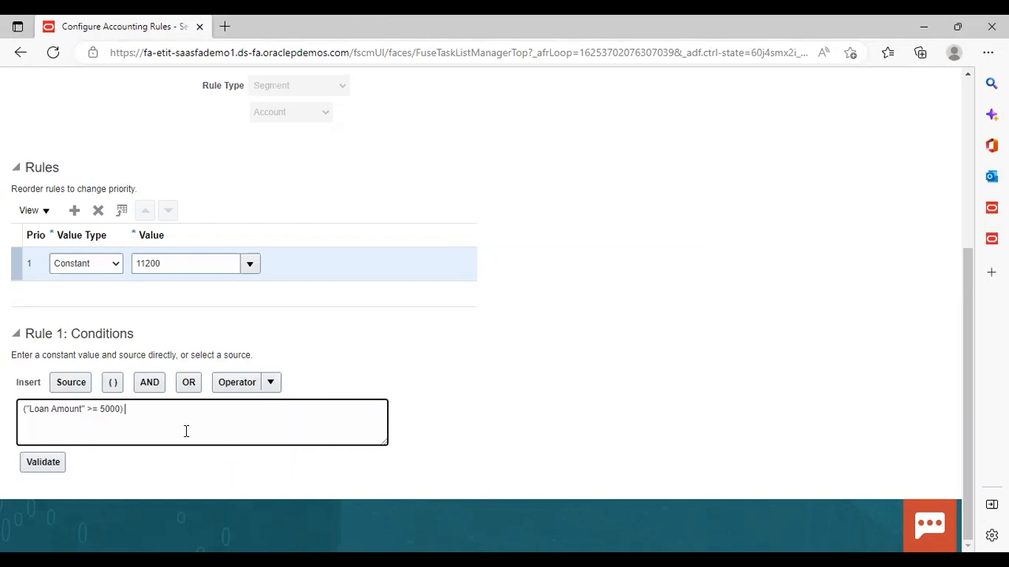
Delete the trailing characters at the end of the condition text.
key("BackSpace")
key("BackSpace")
key("BackSpace")
key("BackSpace")
key("BackSpace")
key("BackSpace")
key("BackSpace")
key("BackSpace")
key("BackSpace")
key("BackSpace")
key("BackSpace")
key("BackSpace")
key("BackSpace")
key("BackSpace")
key("BackSpace")
key("BackSpace")
key("BackSpace")
key("BackSpace")
key("BackSpace")
key("BackSpace")
left_click(577, 284)
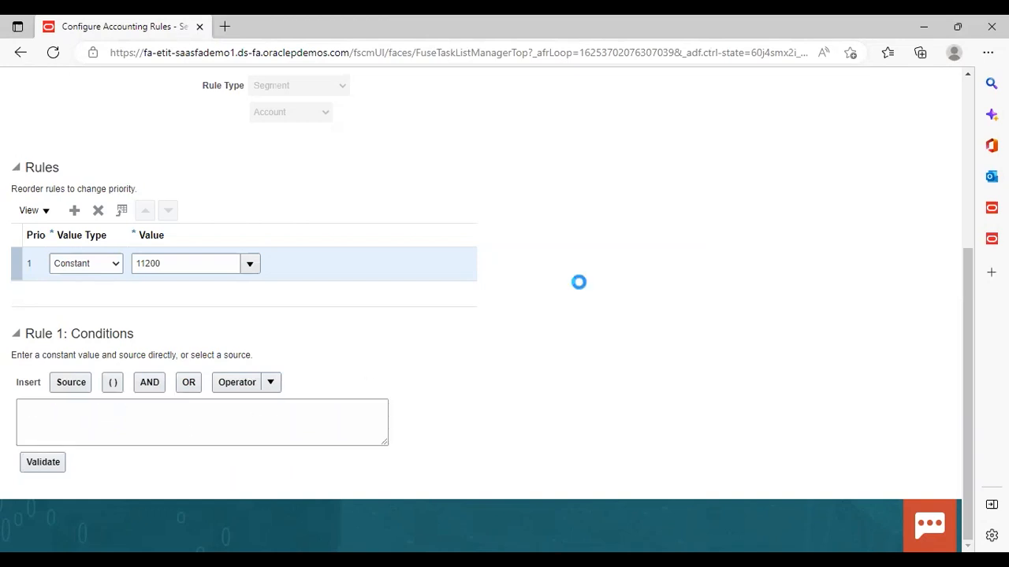
Validate the condition and save and close the Cash Account rule.
left_click(54, 465)
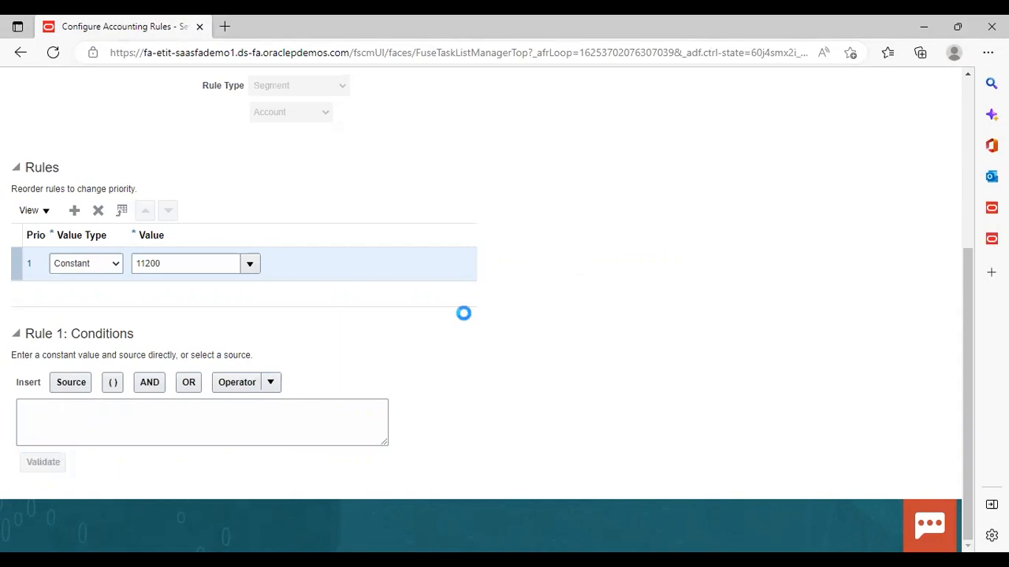
left_click(514, 215)
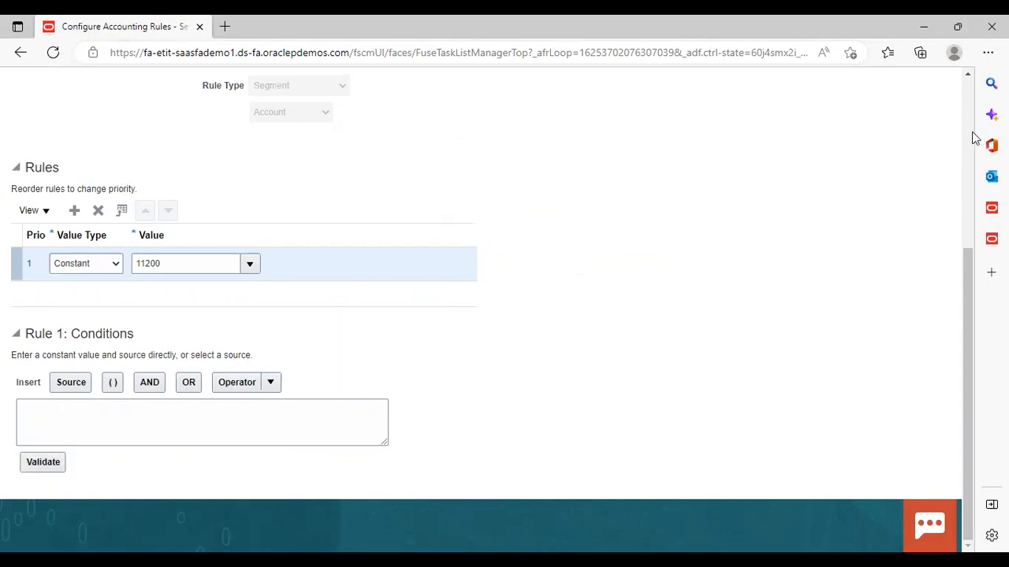
scroll(972, 134, "up", 4)
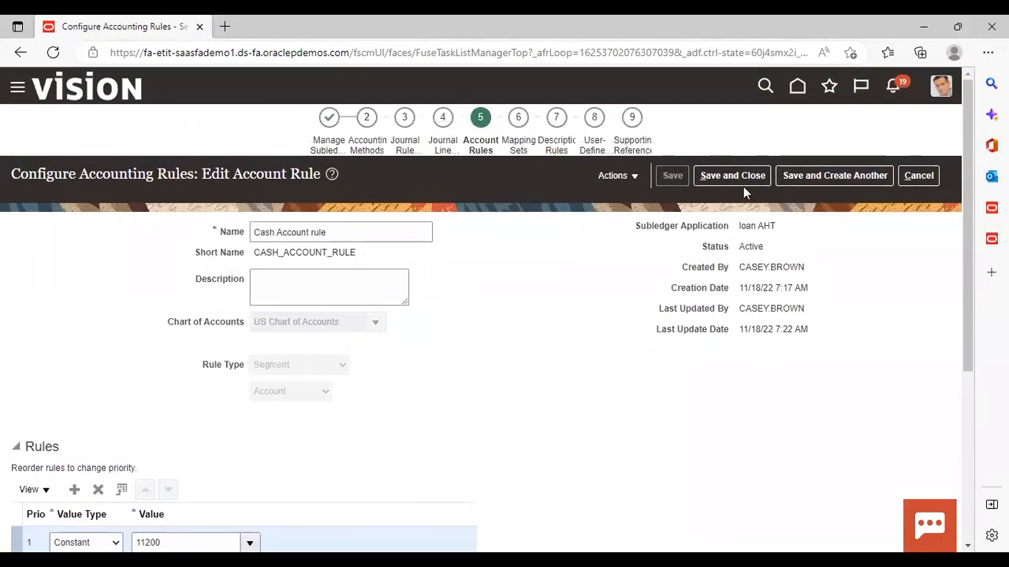
left_click(738, 175)
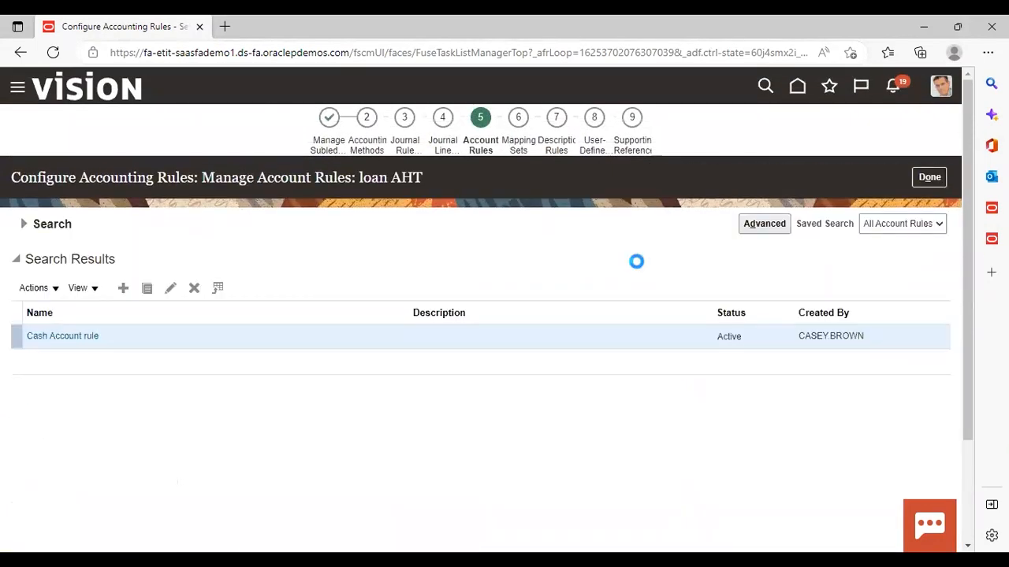